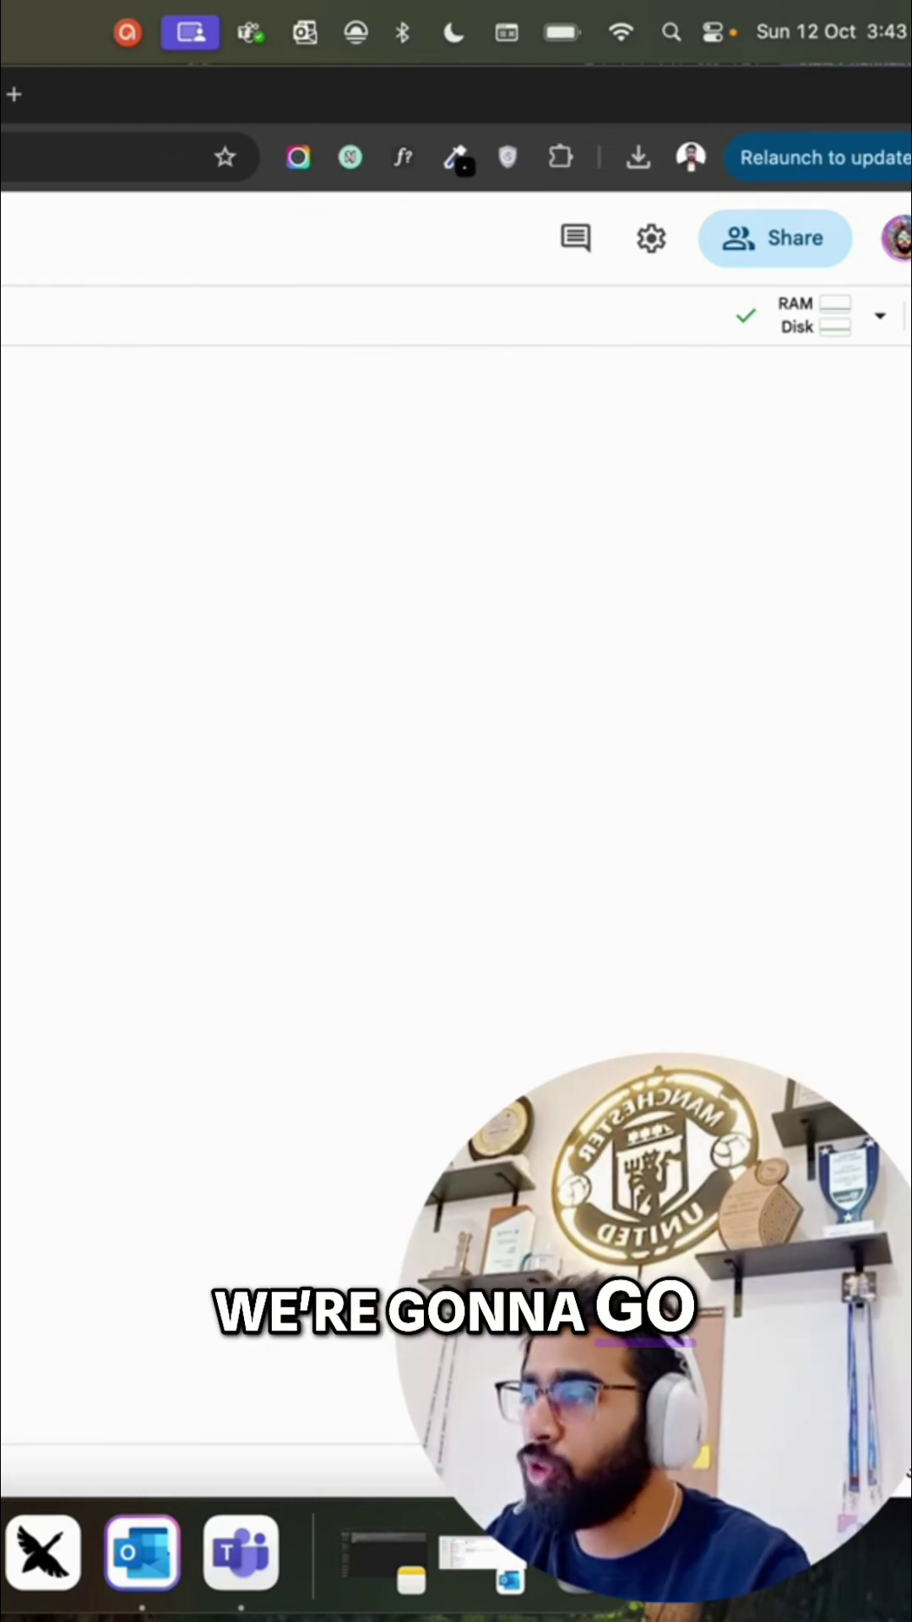
scroll(380, 633, "down", 5)
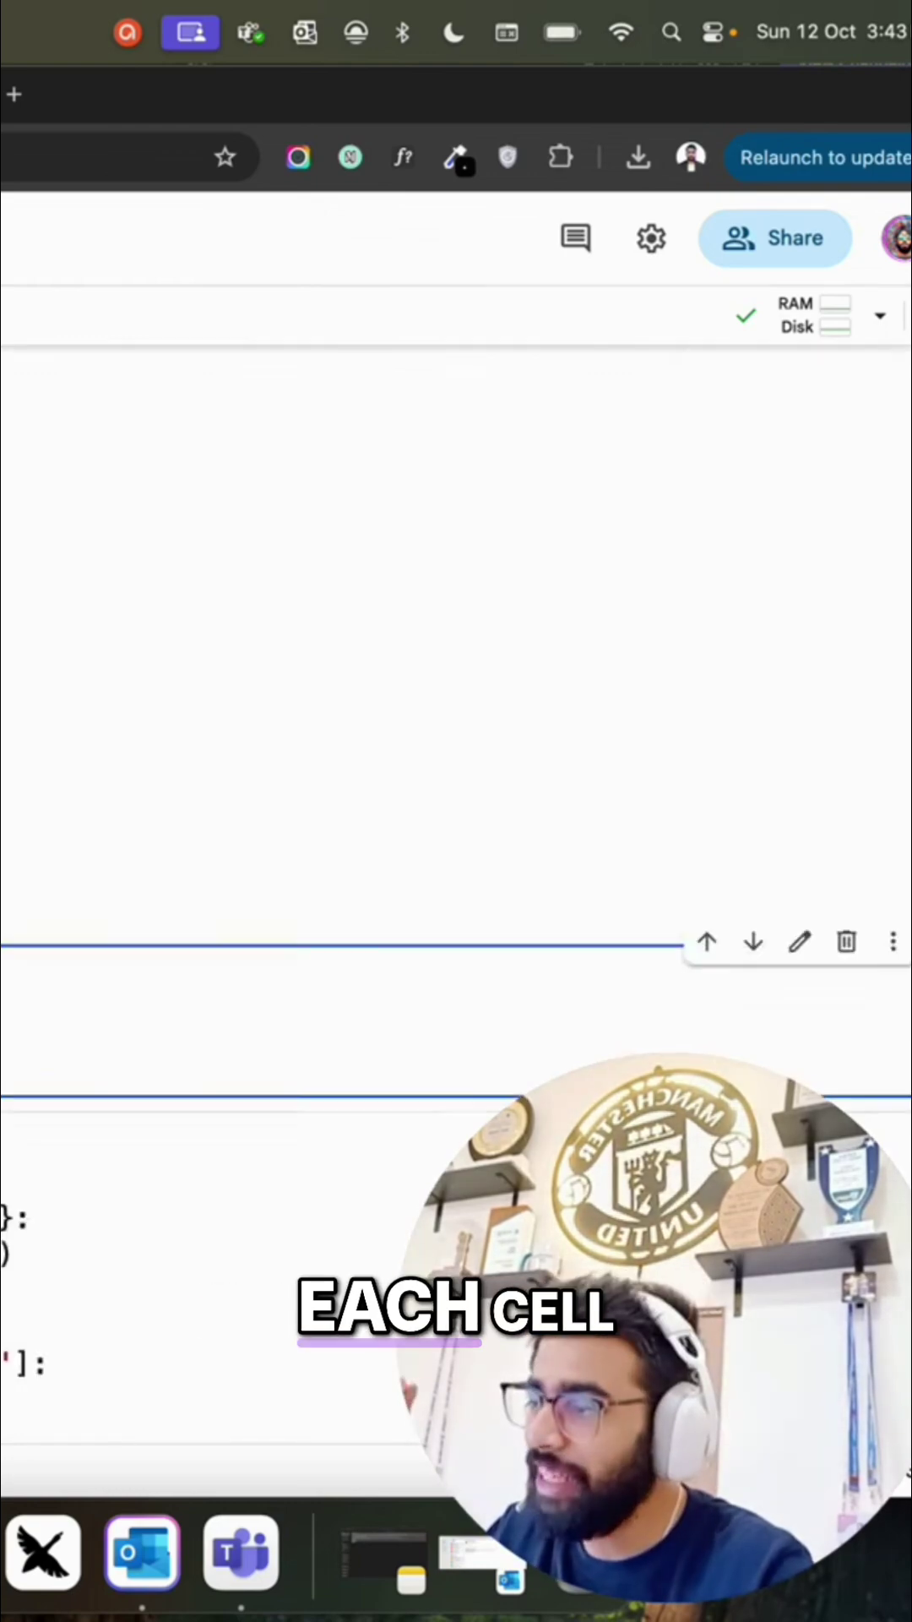
scroll(381, 634, "down", 5)
scroll(381, 633, "down", 3)
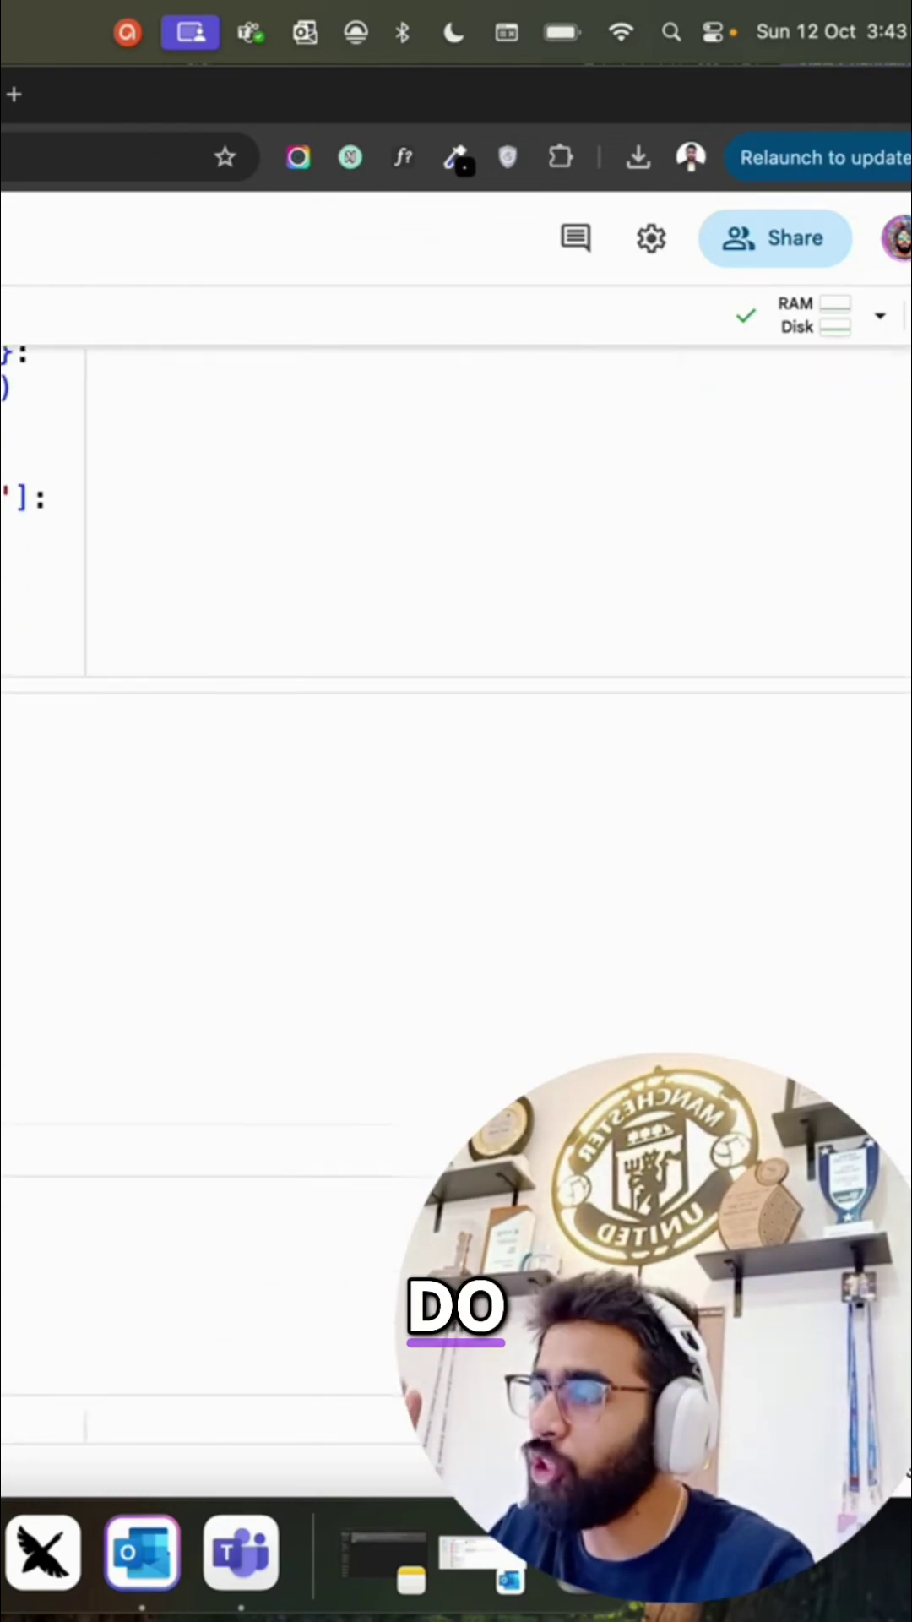
scroll(381, 634, "down", 5)
scroll(381, 635, "down", 3)
scroll(380, 634, "down", 4)
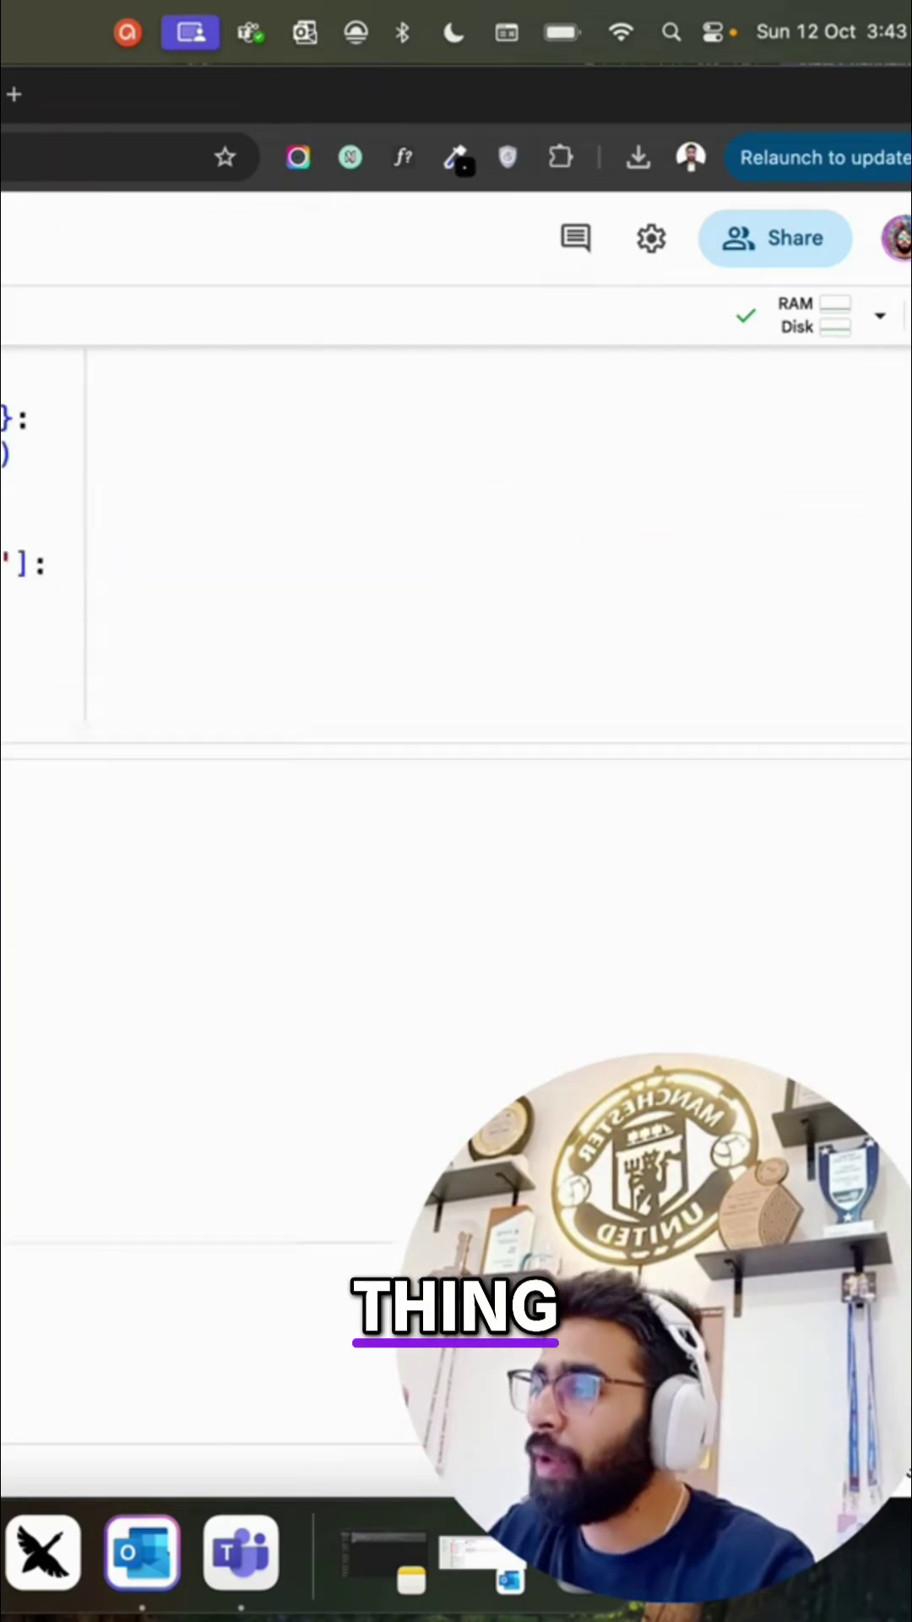
scroll(380, 634, "down", 4)
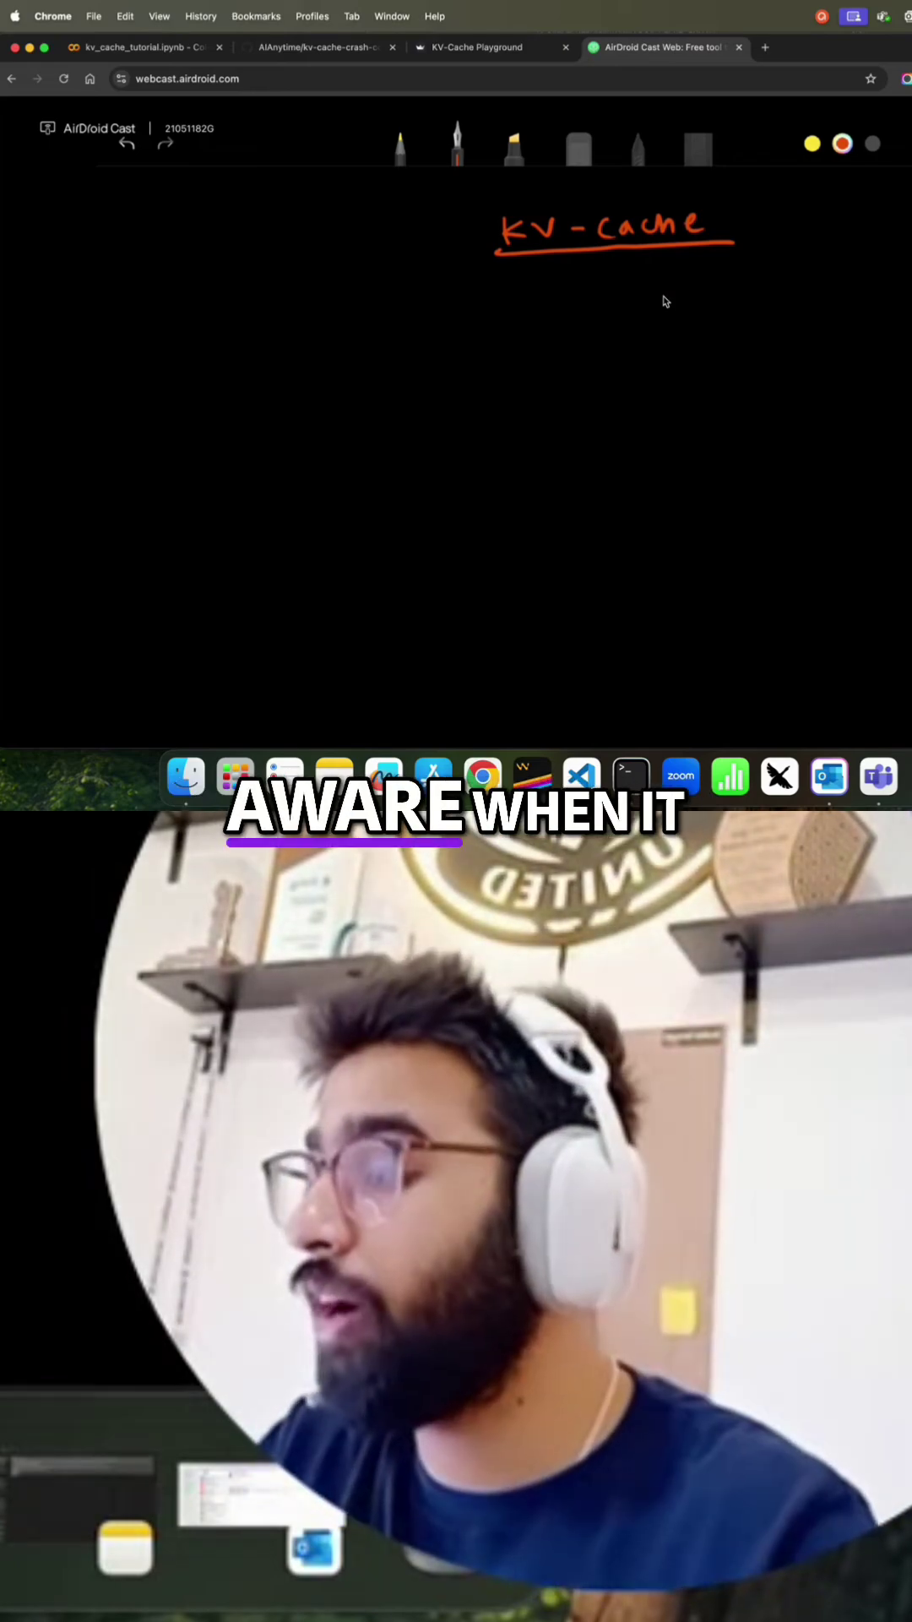
Step: Bring up the kv-cache-crash-course GitHub repository page from the whiteboard view
left_click(322, 47)
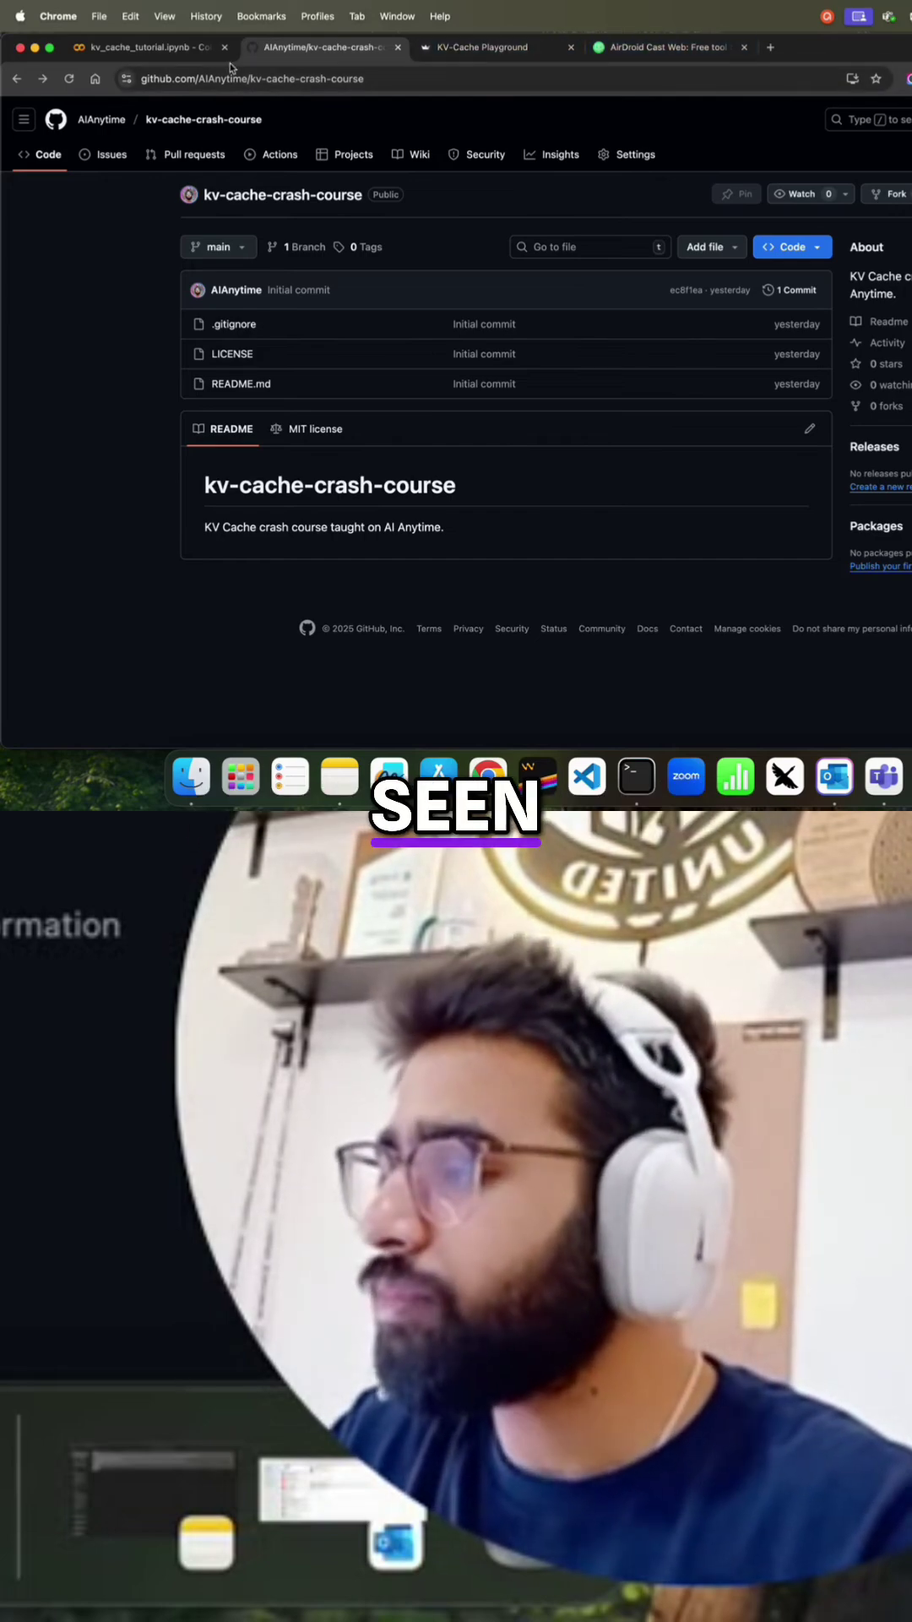
Step: Return to the kv_cache_tutorial.ipynb Colab notebook with its KV-cache architecture diagram
left_click(139, 48)
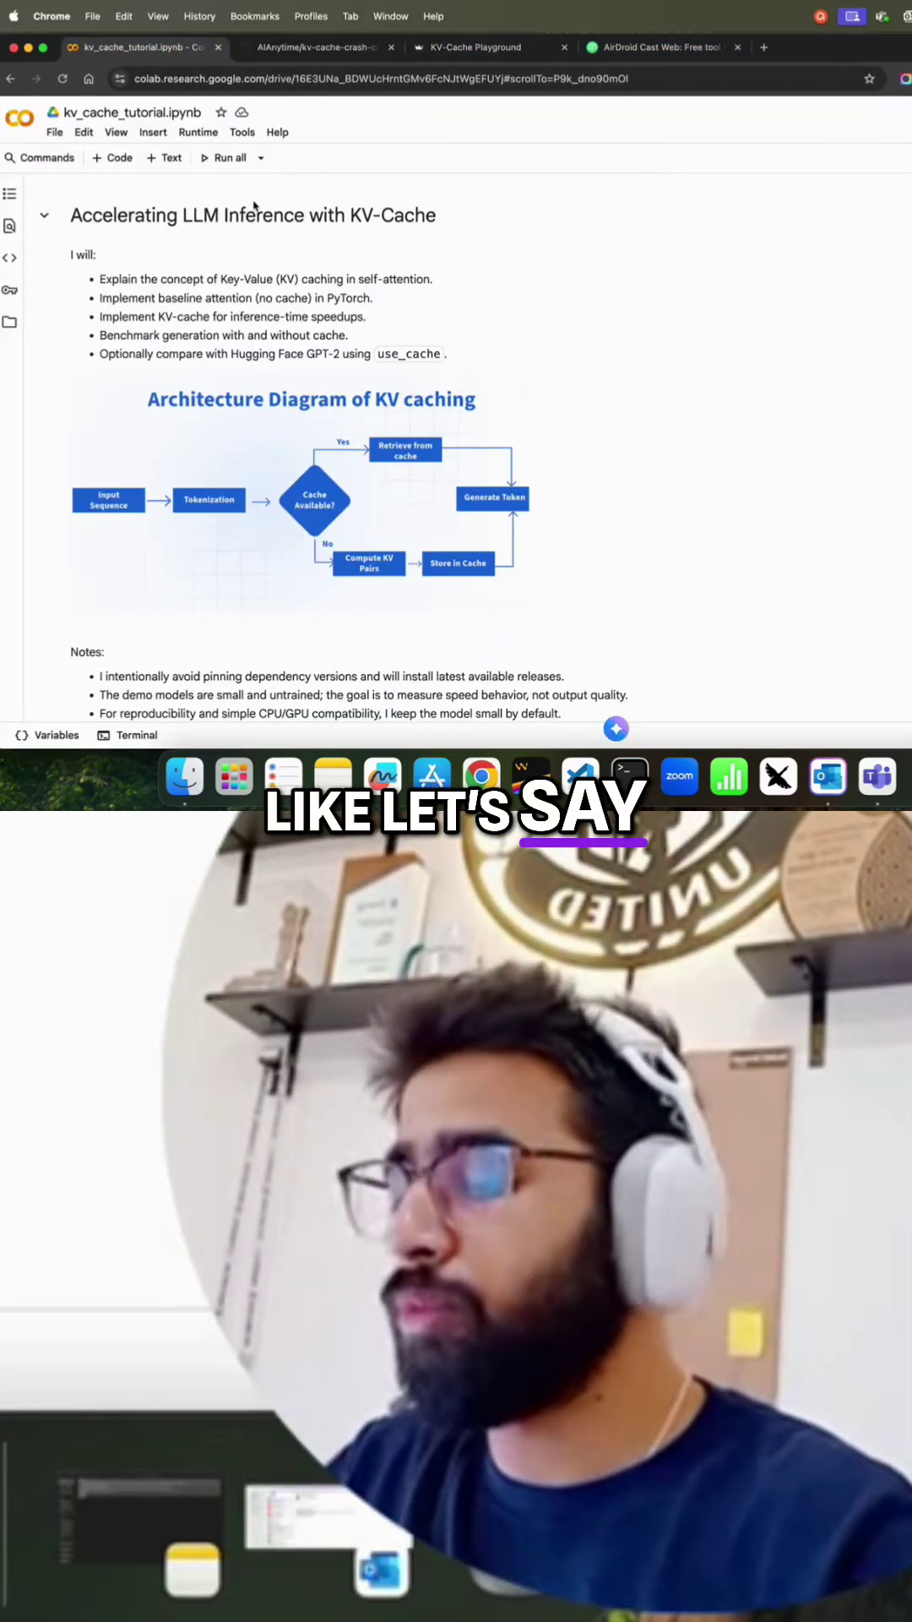